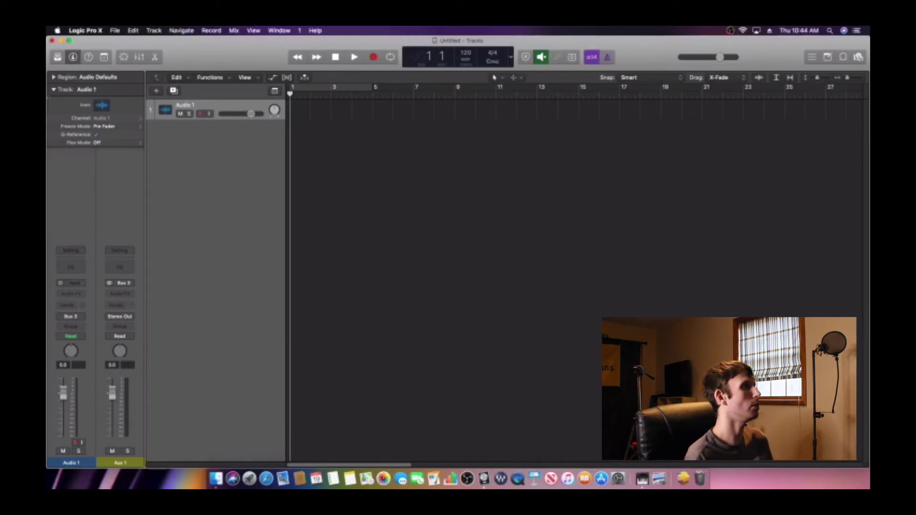
Insert the GTR Tool Rack (m->s) plug-in on the Audio 1 channel and move its window over the tracks area
click(83, 295)
key(Escape)
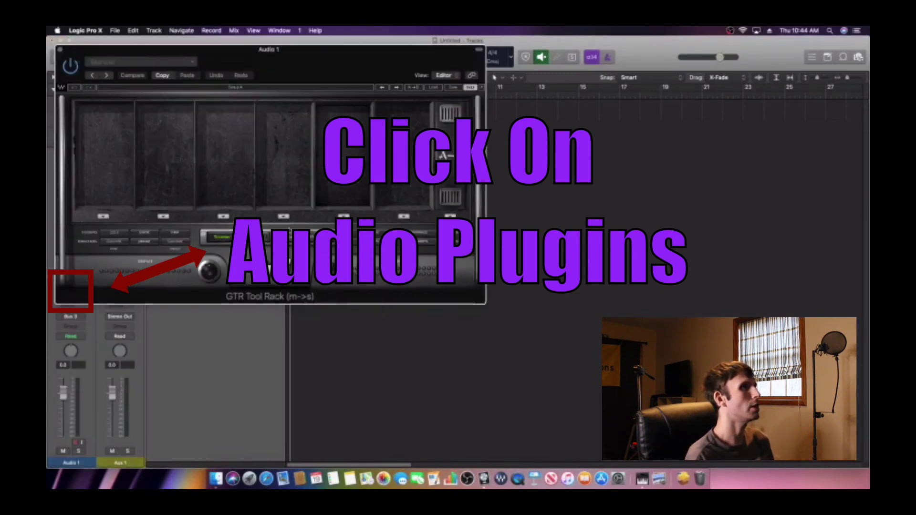
drag(314, 47, 529, 133)
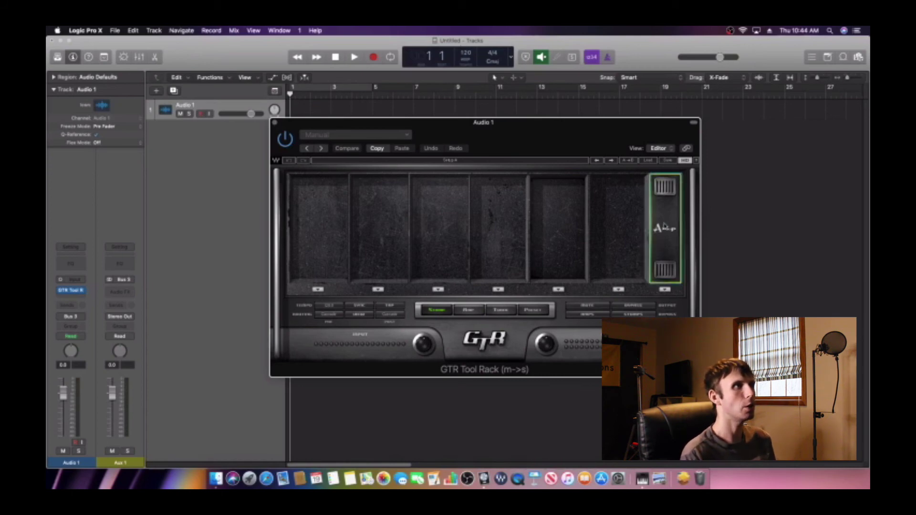
Move the Amp module to the front of the rack's signal chain and return it to the end
drag(665, 228, 301, 238)
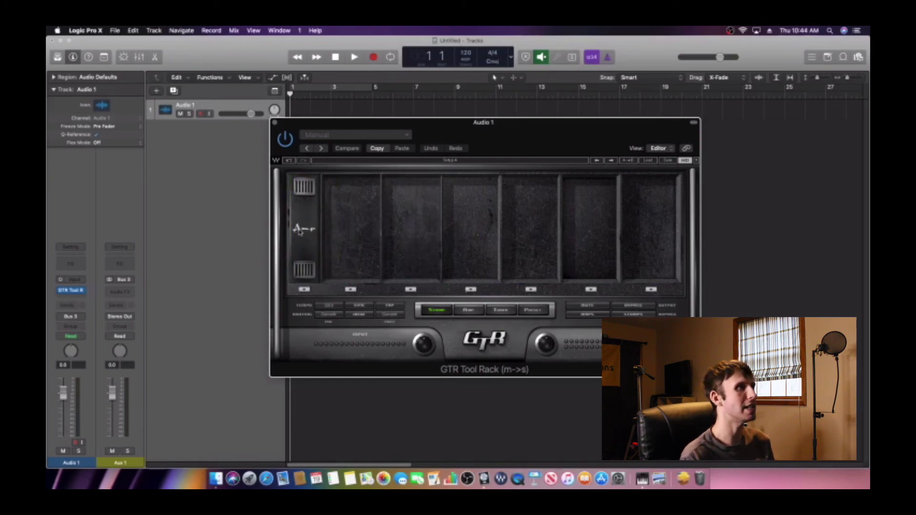
drag(301, 238, 673, 242)
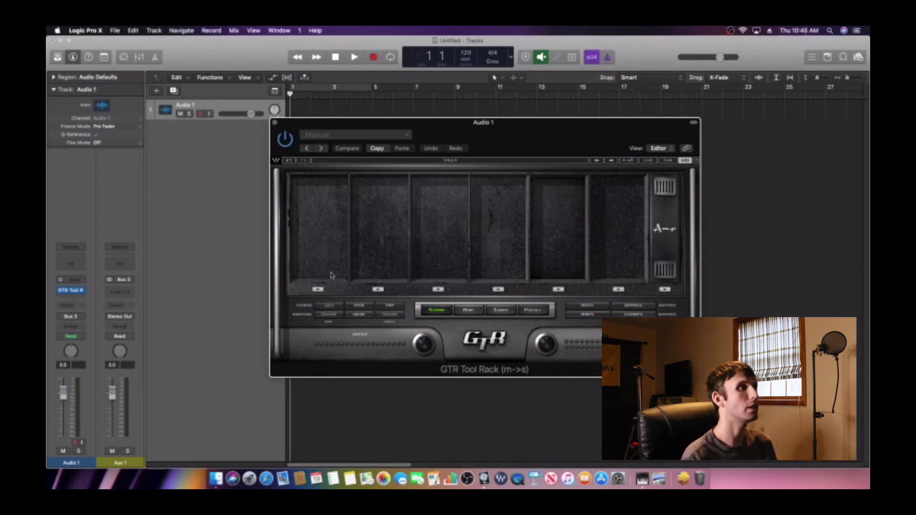
Try the Buzz, Chorus, Compressor and Delay pedals one after another in the rack's first slot
click(320, 291)
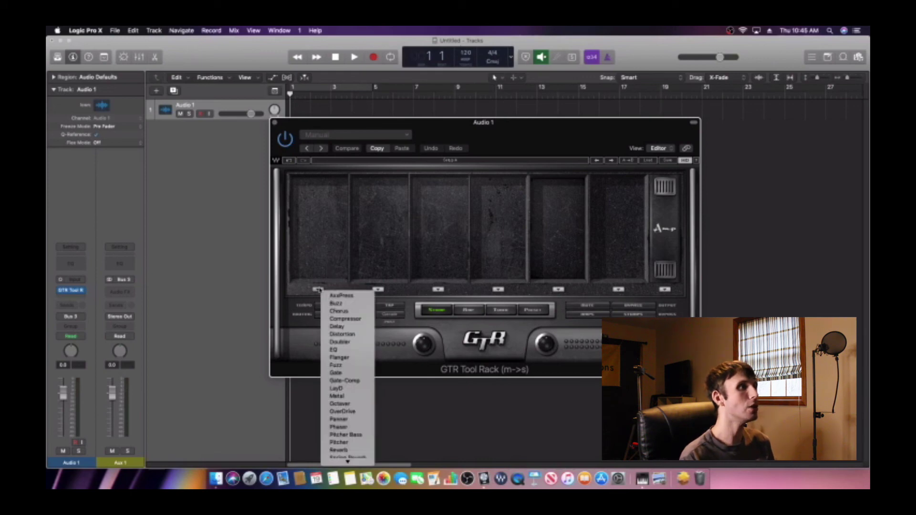
scroll(348, 398, down, 2)
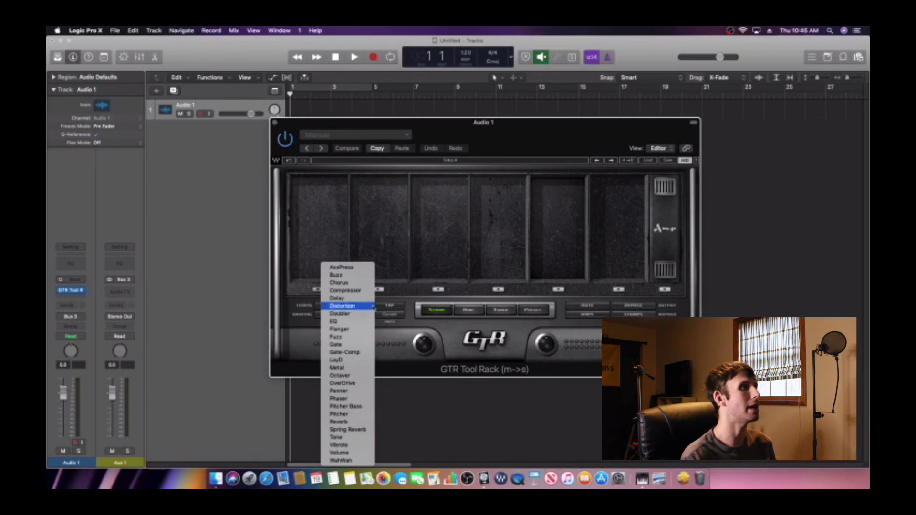
click(361, 275)
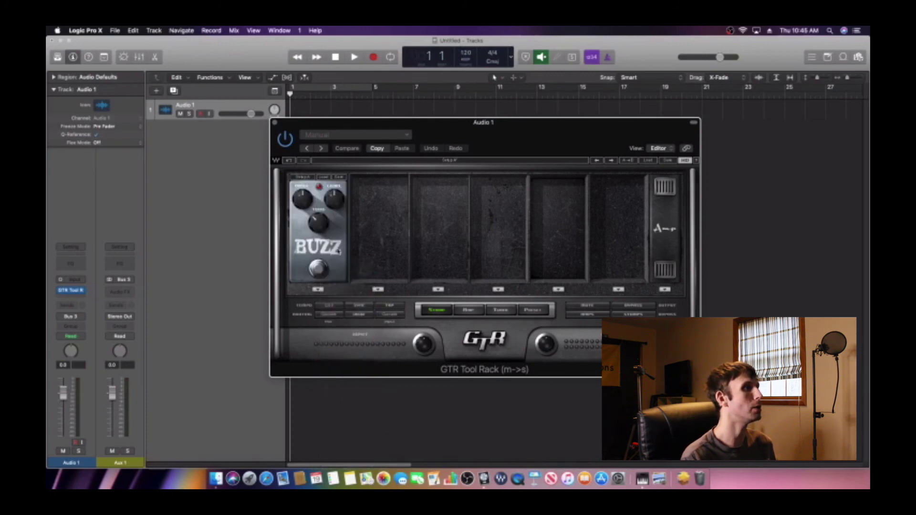
click(321, 292)
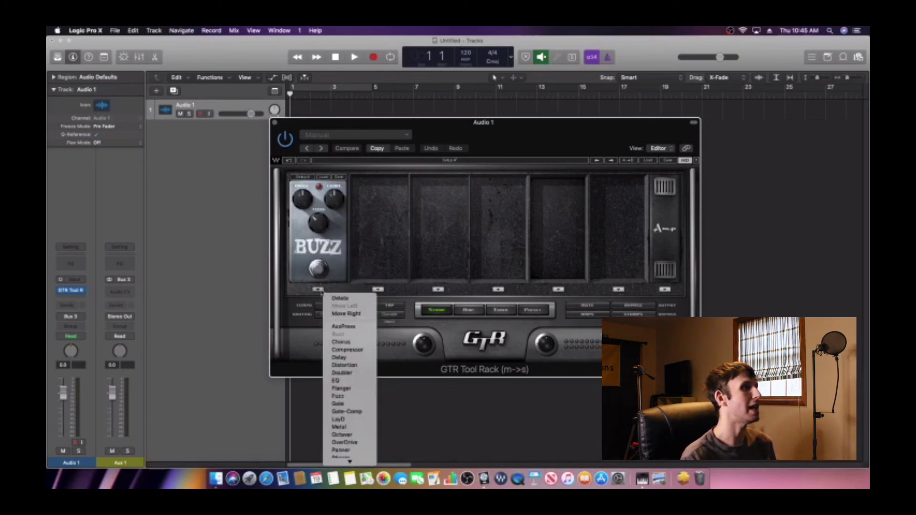
click(350, 342)
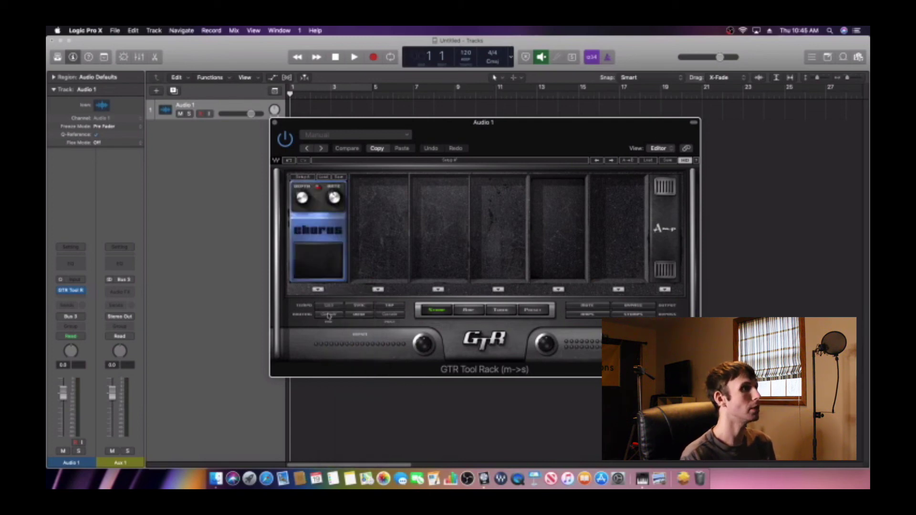
click(318, 290)
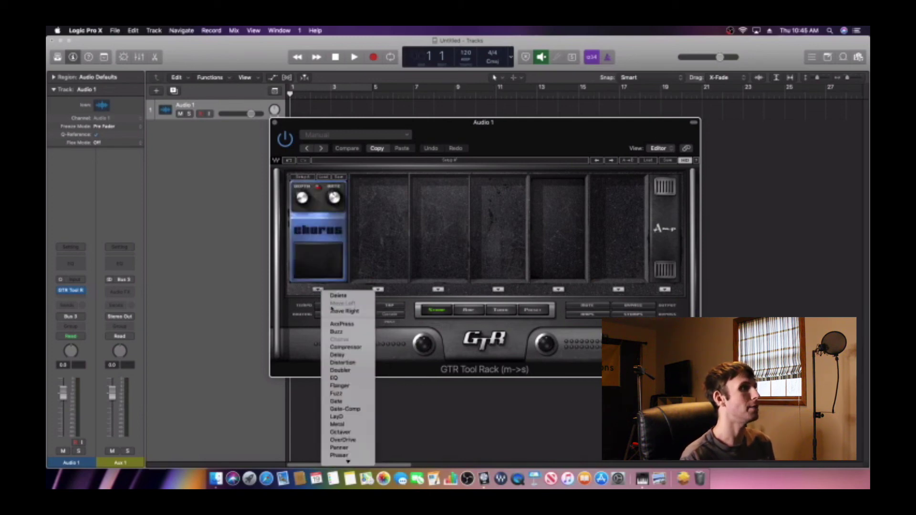
click(343, 348)
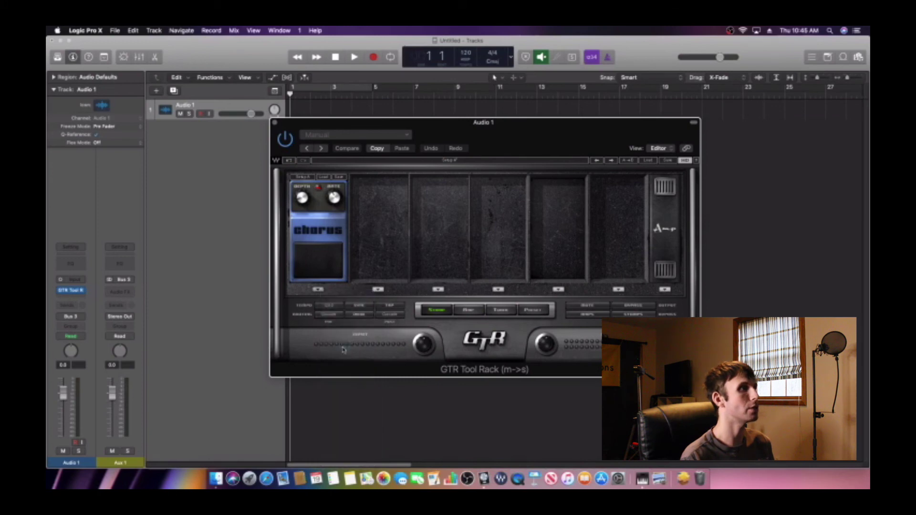
click(318, 290)
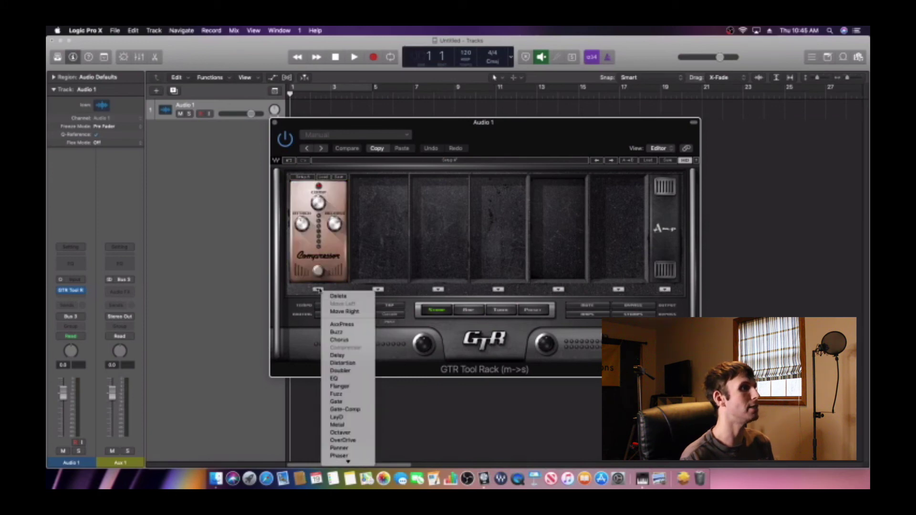
click(339, 355)
Load the Distortion pedal into the rack's first slot
click(319, 290)
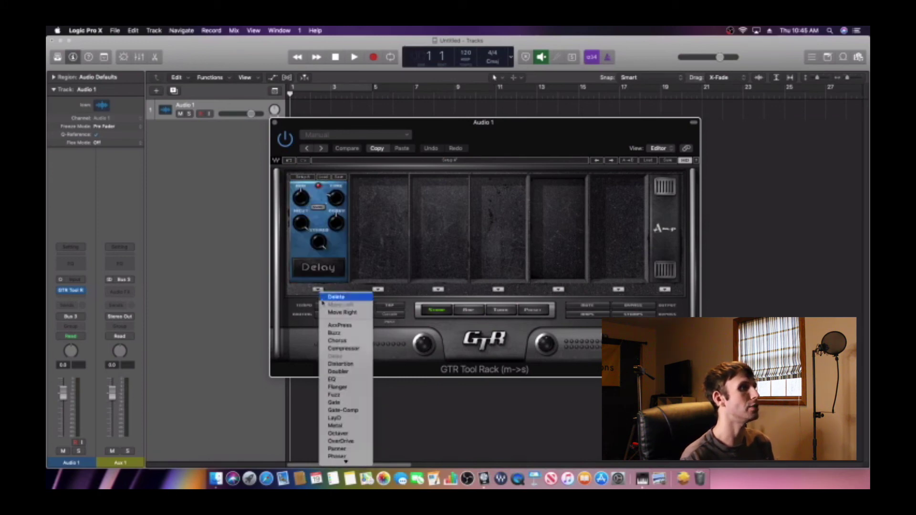
click(340, 364)
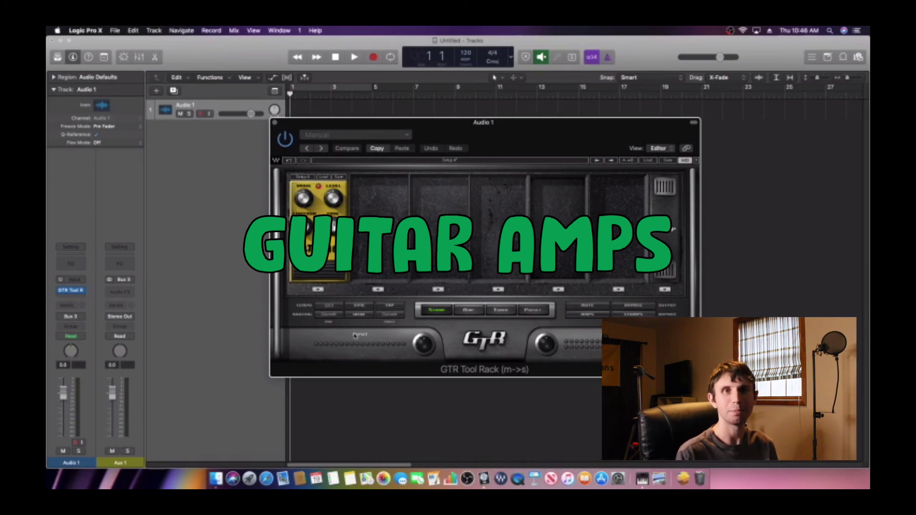
Show the rack's amp section and set Amp 1's type to the Bass model Directube
click(468, 309)
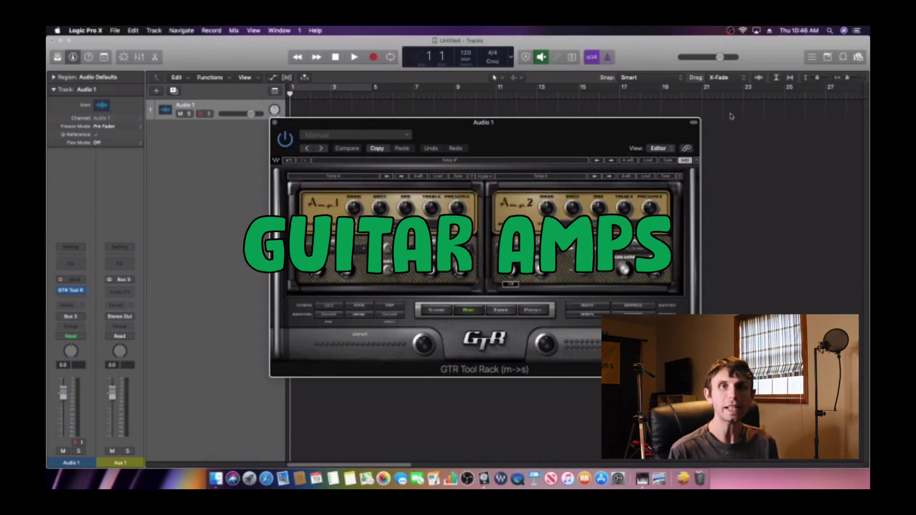
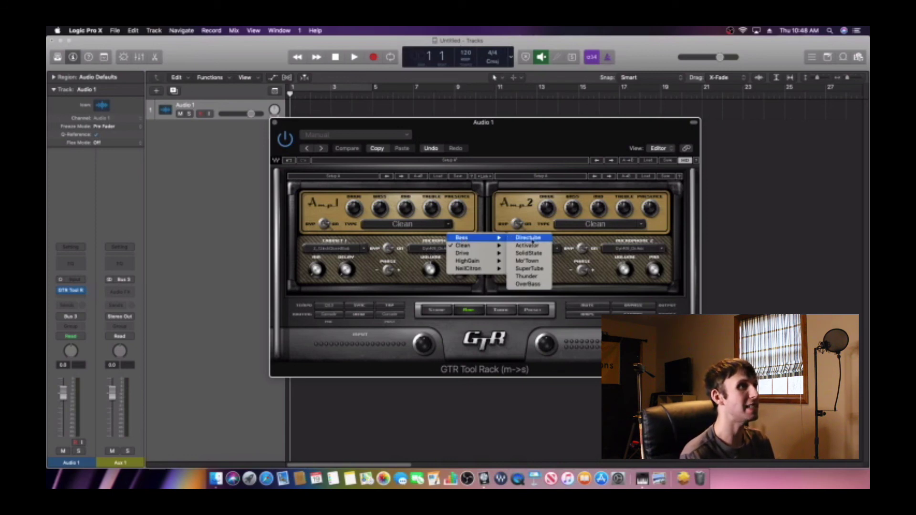
click(528, 238)
Try the Direct, Clean, Warm and Punchy models of the Clean group on Amp 1
click(449, 224)
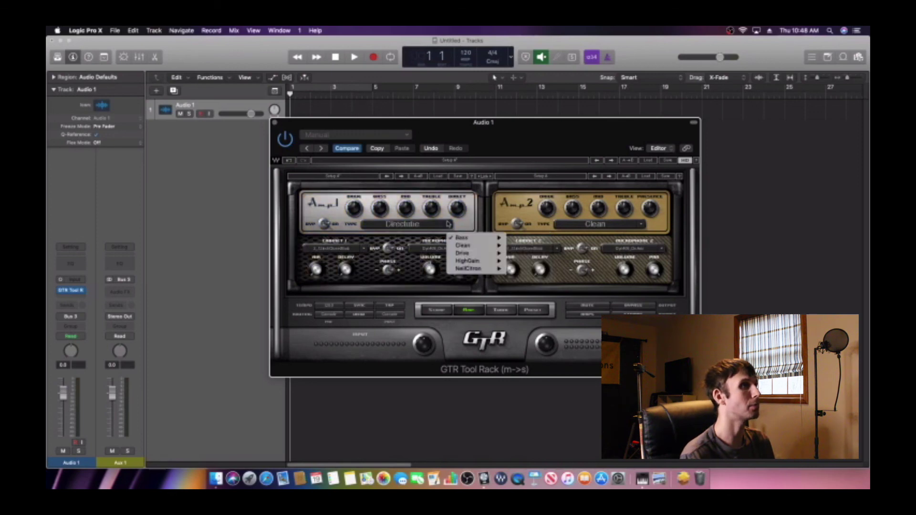
mouse_move(470, 239)
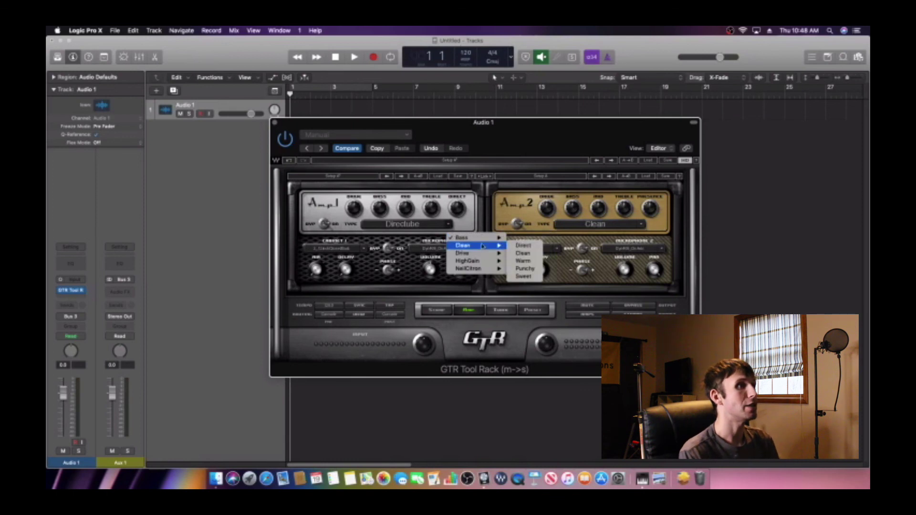
click(519, 247)
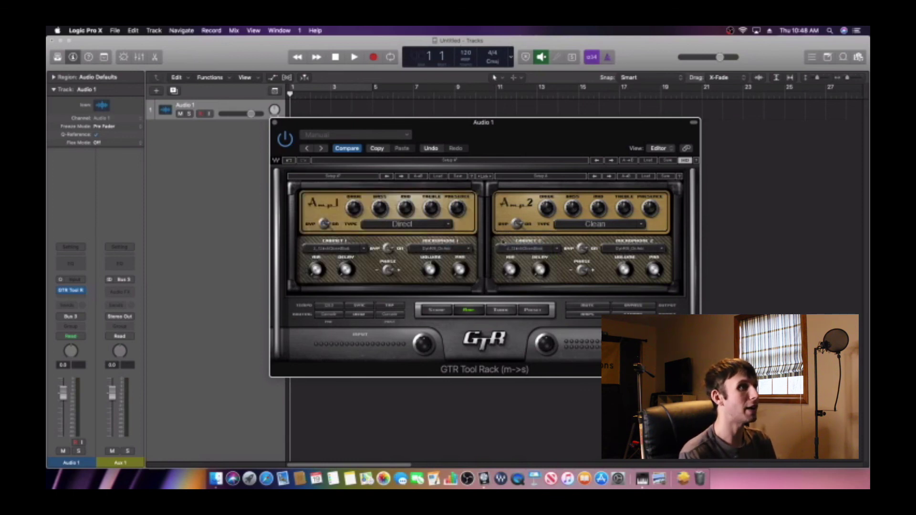
click(450, 226)
mouse_move(464, 245)
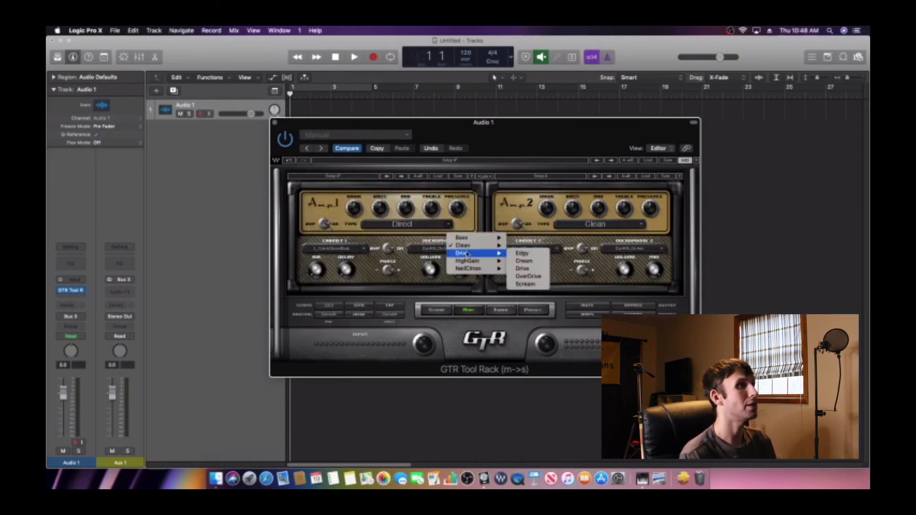
click(523, 261)
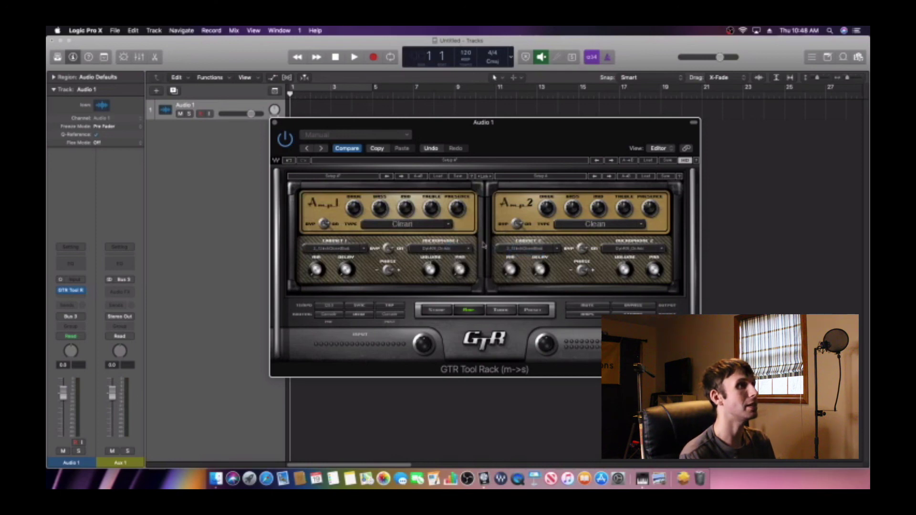
click(448, 225)
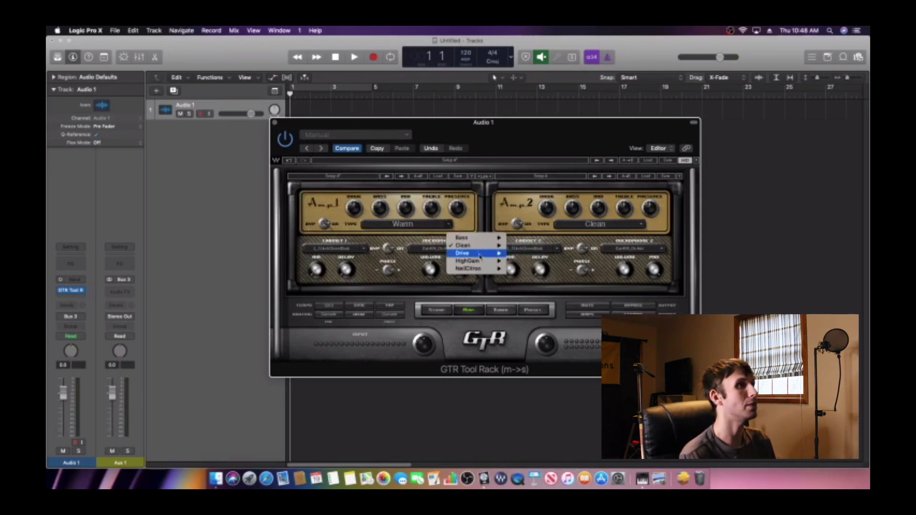
mouse_move(472, 245)
click(528, 266)
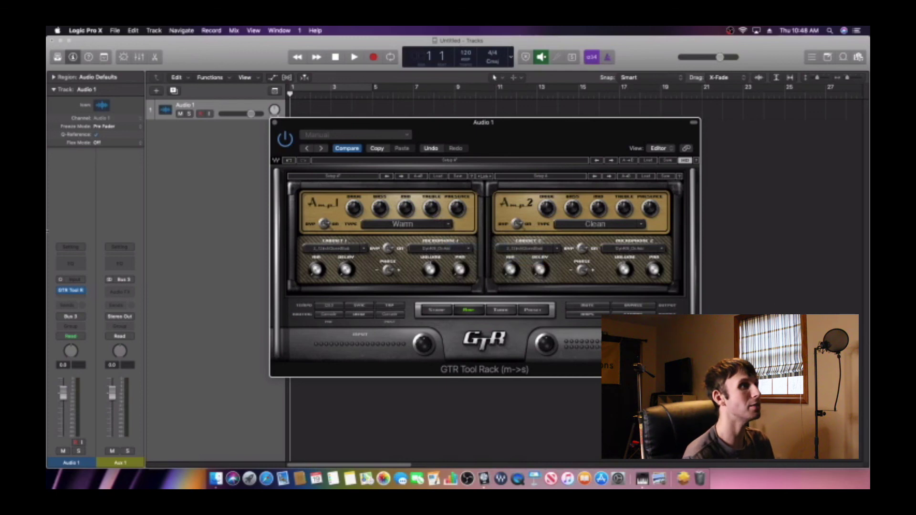
click(450, 224)
mouse_move(477, 245)
click(537, 269)
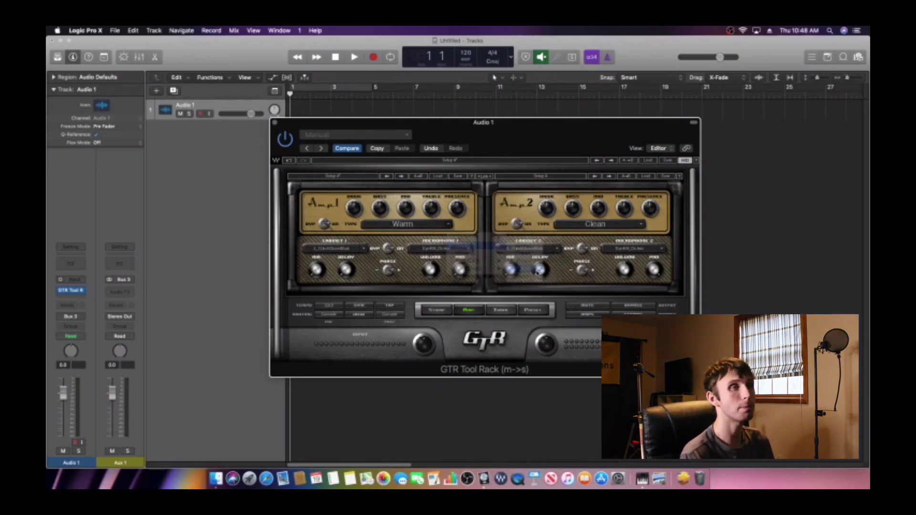
Set Amp 1's type to Sweet and Amp 2's type to Direct, both from the Clean group
click(448, 224)
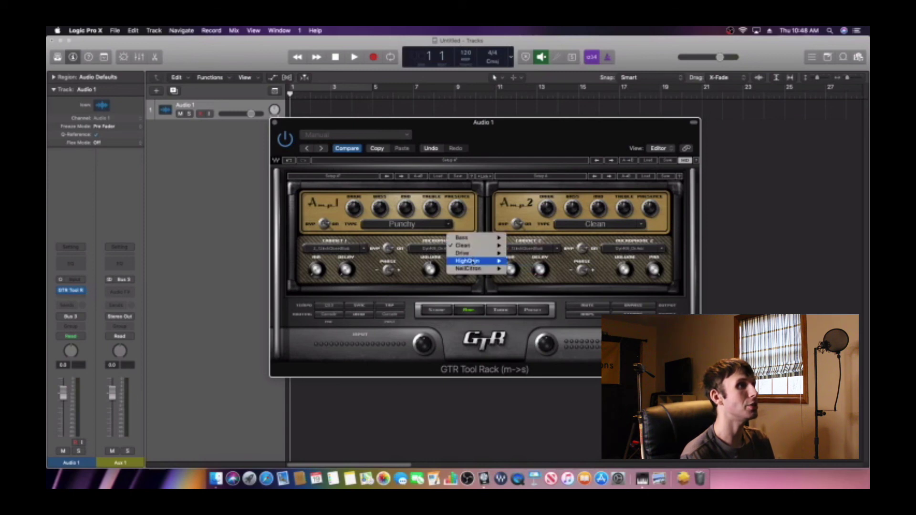
mouse_move(478, 245)
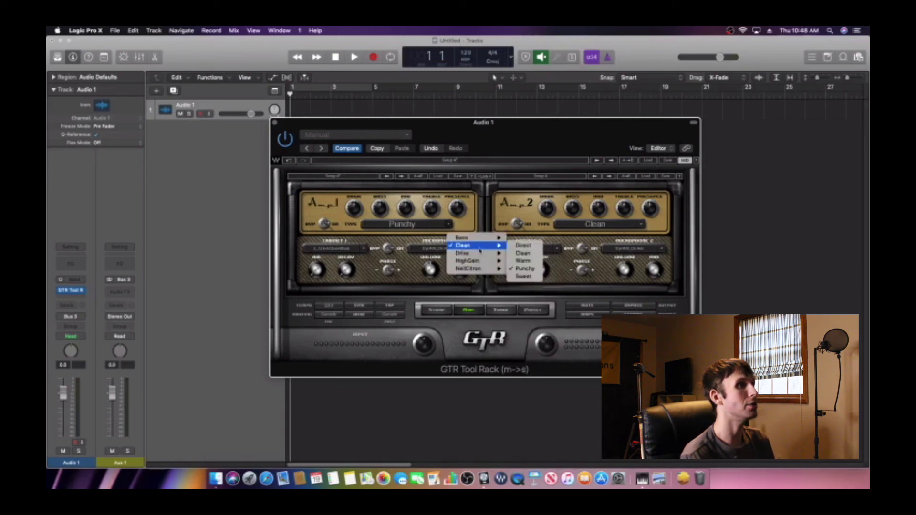
click(524, 277)
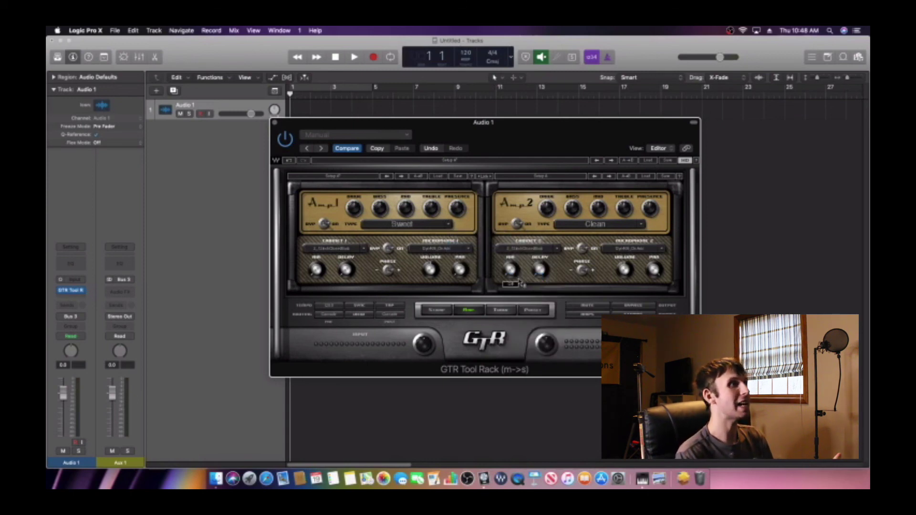
click(642, 225)
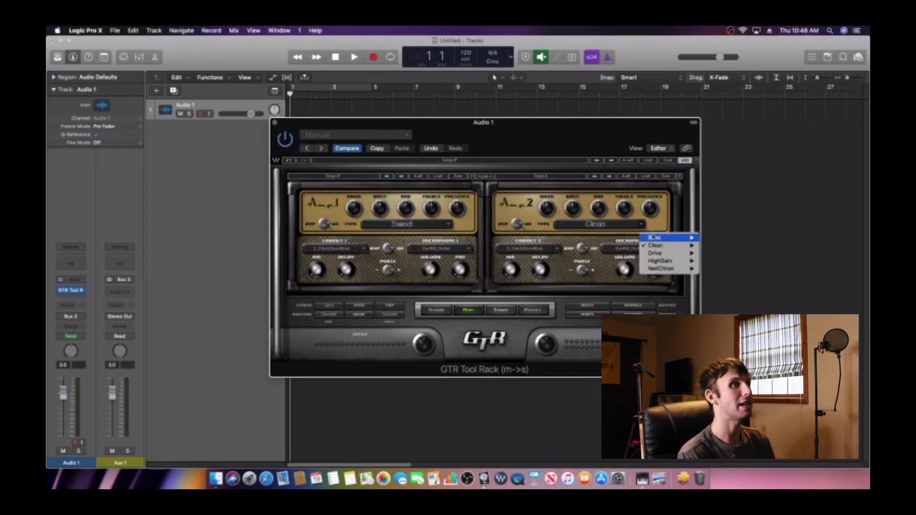
mouse_move(658, 246)
click(720, 248)
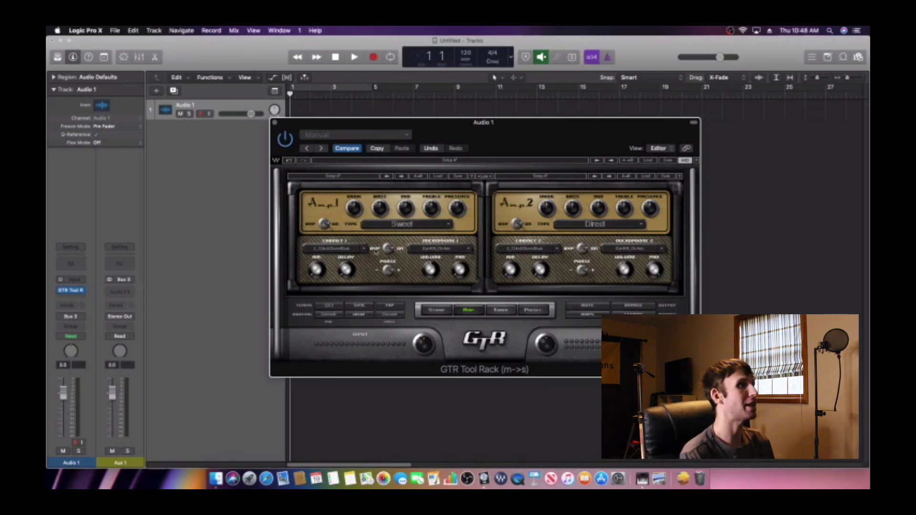
Examine the cabinet and microphone models available for Amp 1
click(364, 249)
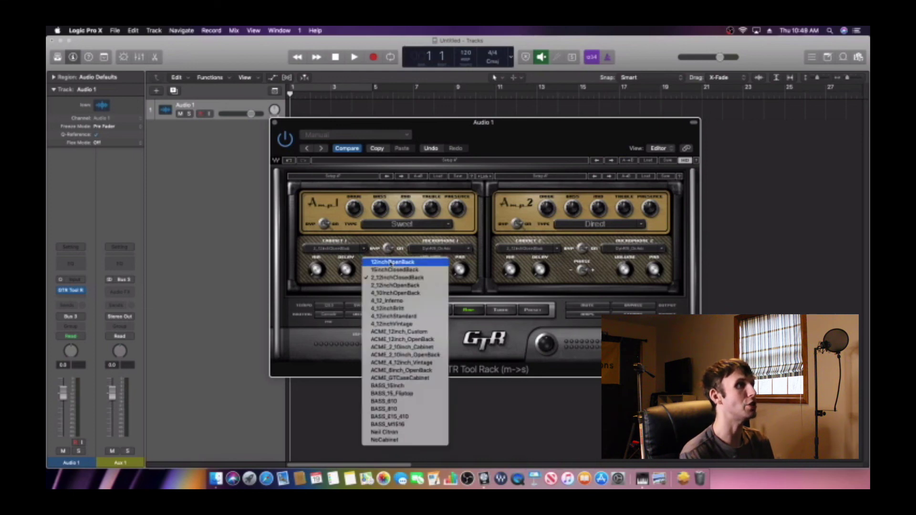
click(414, 270)
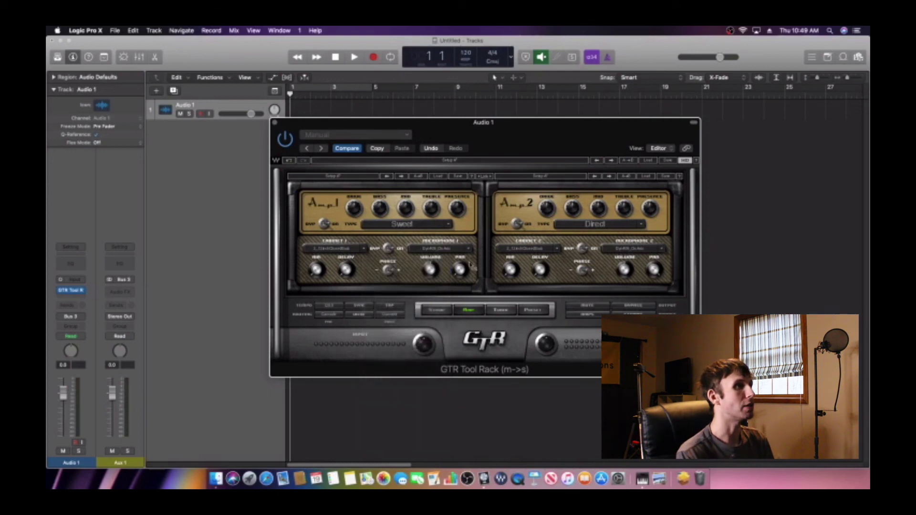
click(470, 249)
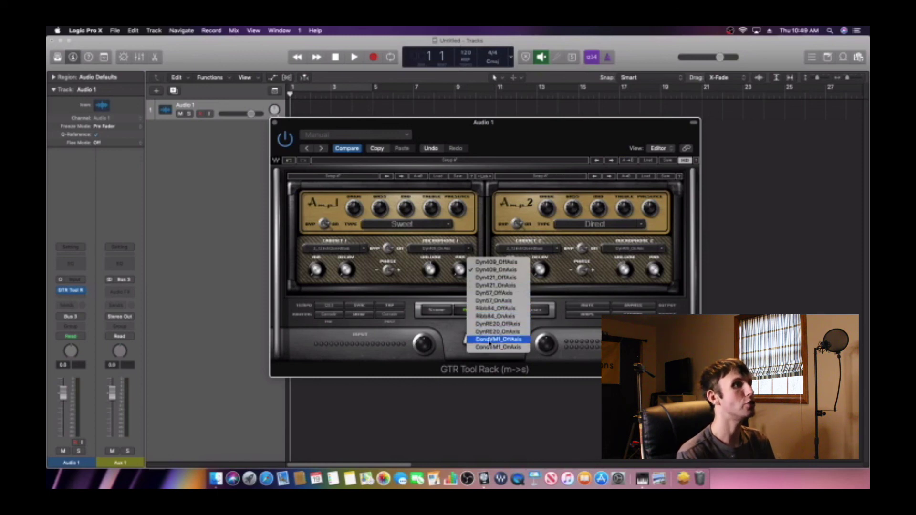
click(586, 296)
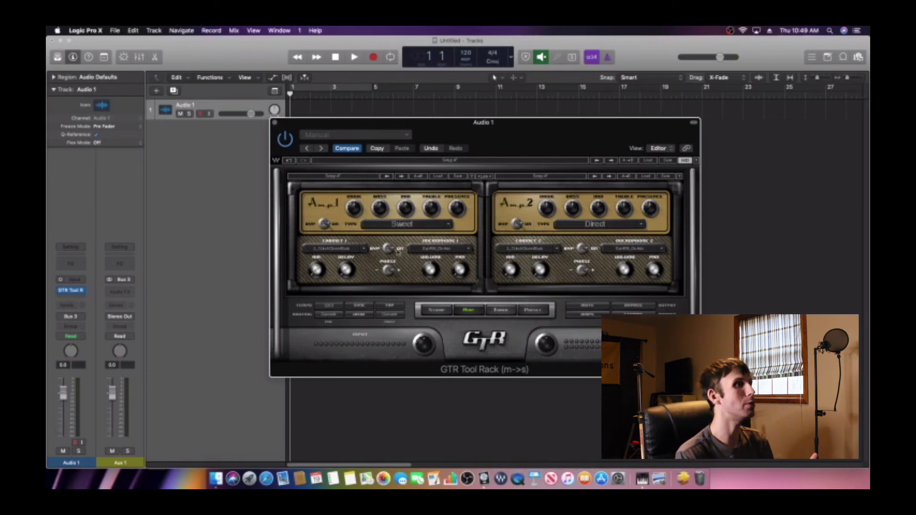
click(469, 251)
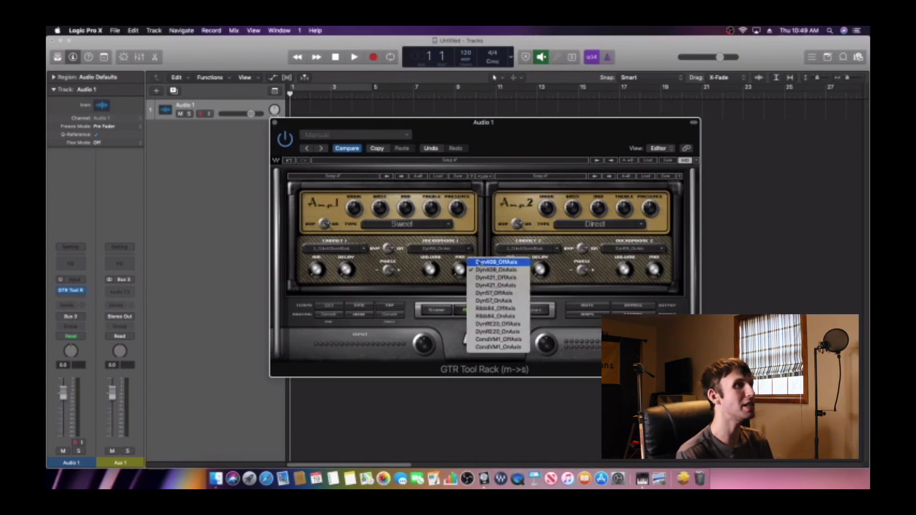
click(488, 249)
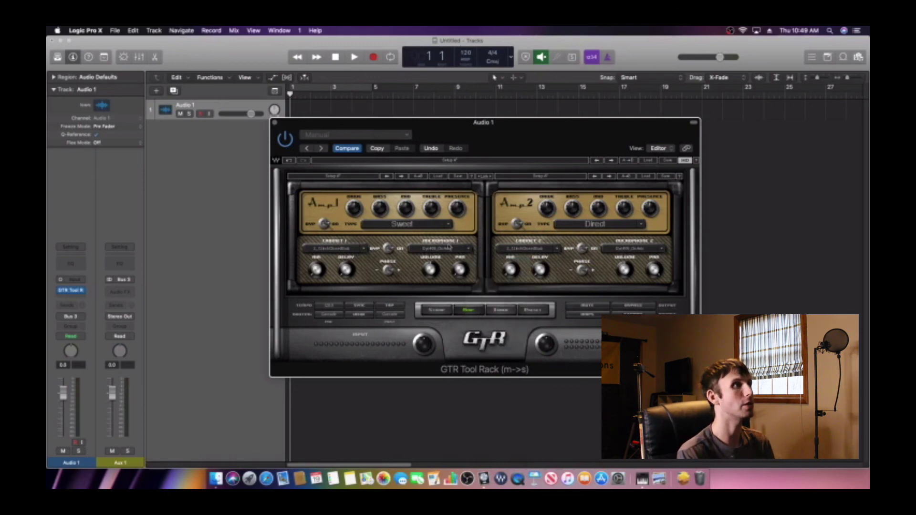
Set Microphone 1 to Dyn409_OffAxis and choose an off-axis dynamic model for Microphone 2
click(468, 249)
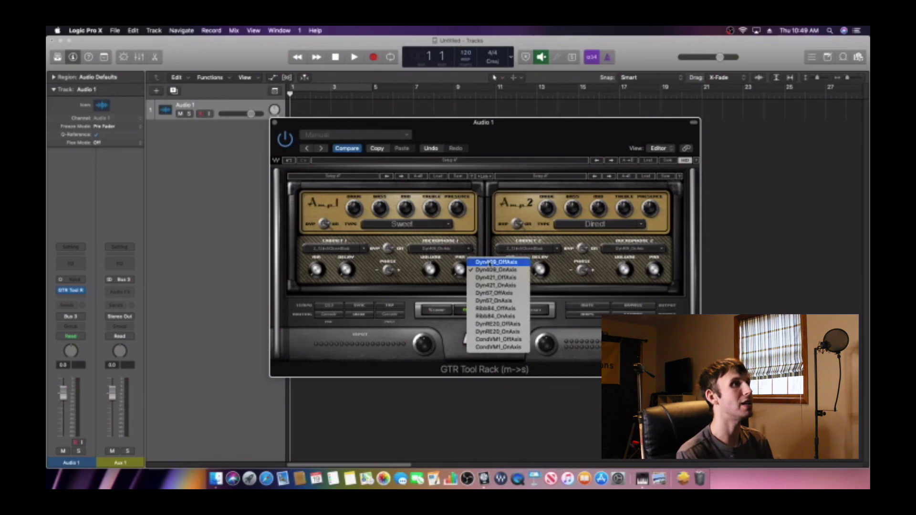
click(489, 262)
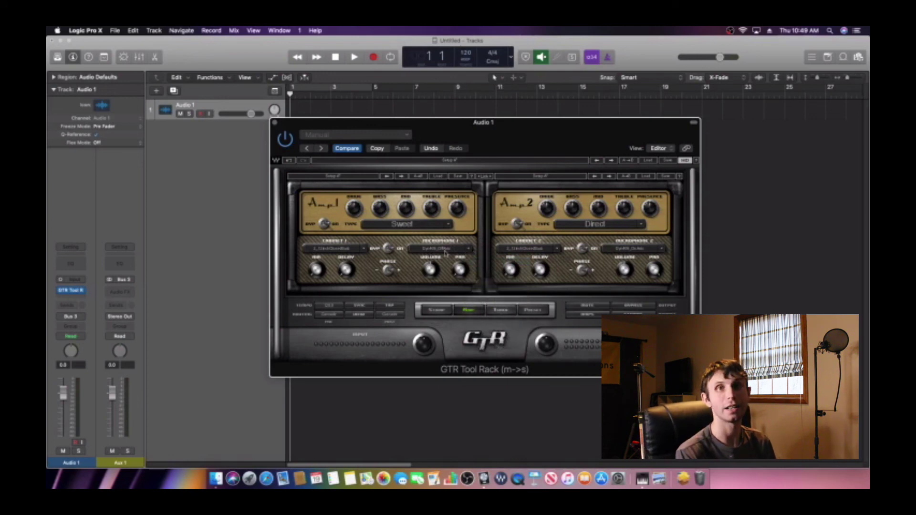
click(661, 249)
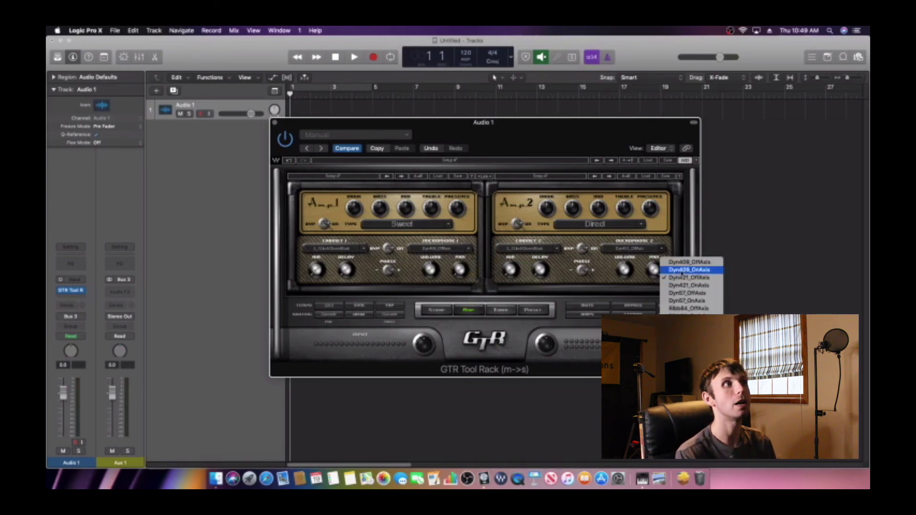
click(681, 270)
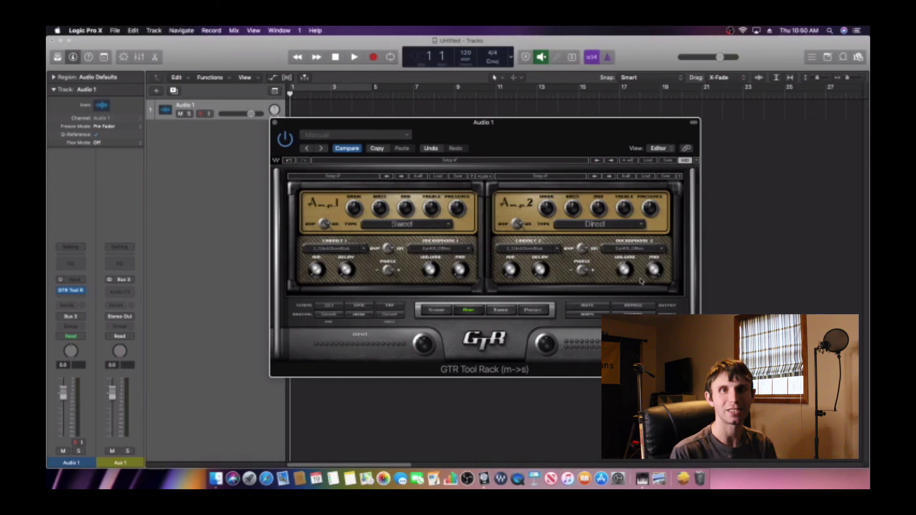
Show the rack's tuner section
click(501, 310)
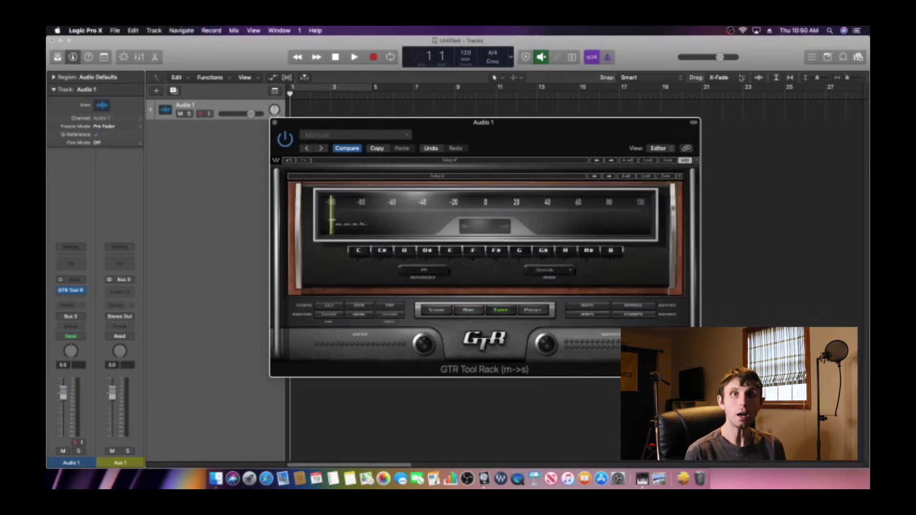